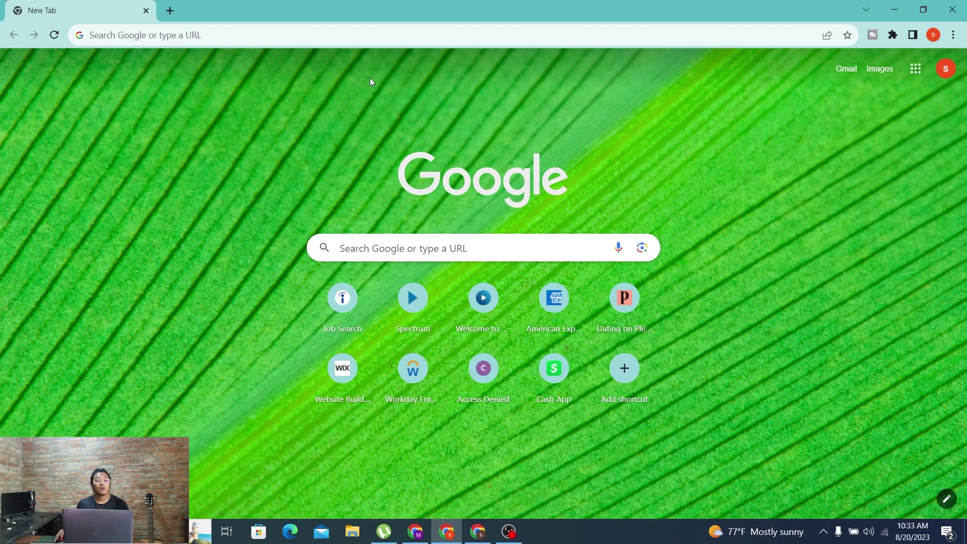
Step: Search Google for "at& t" to find AT&T's official site
{"action": "left_click", "coordinate": [349, 30]}
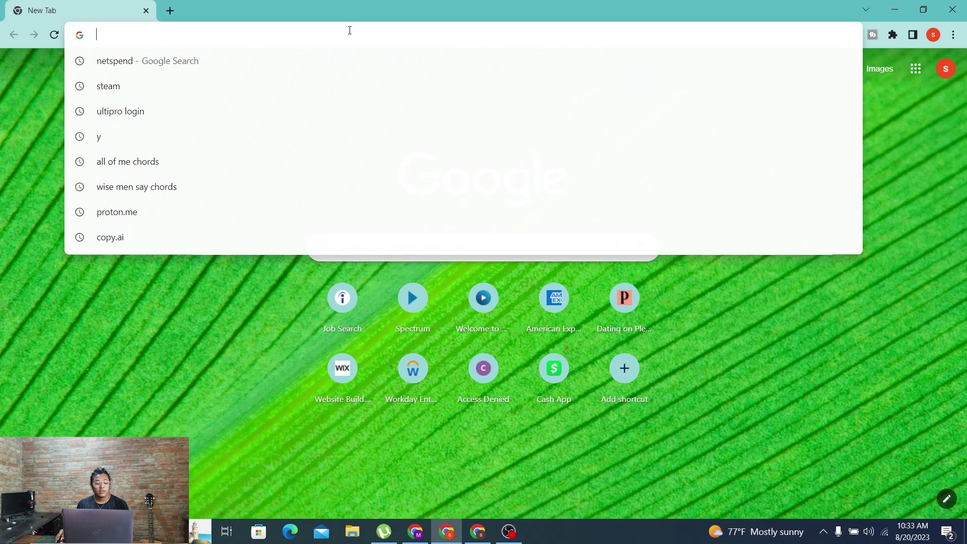
{"action": "type", "text": "at "}
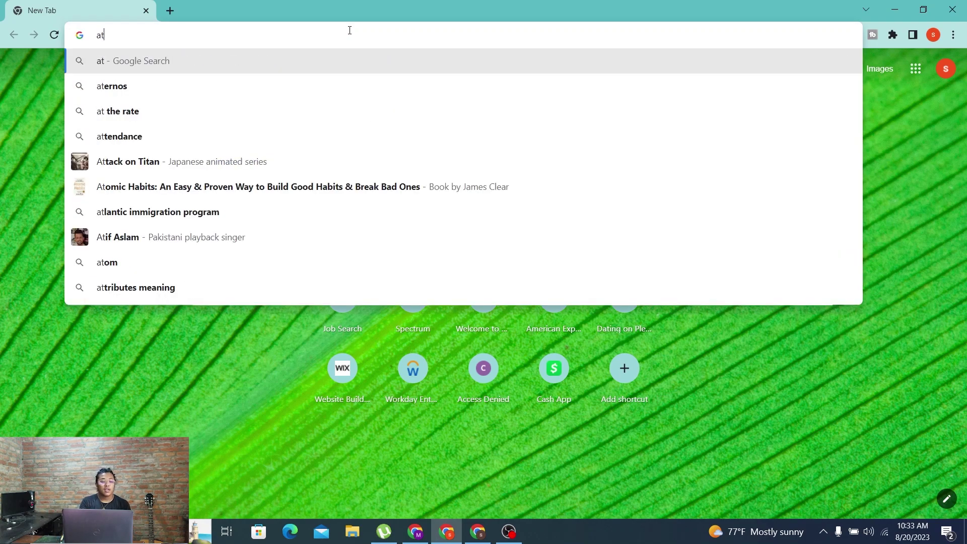
{"action": "type", "text": "&"}
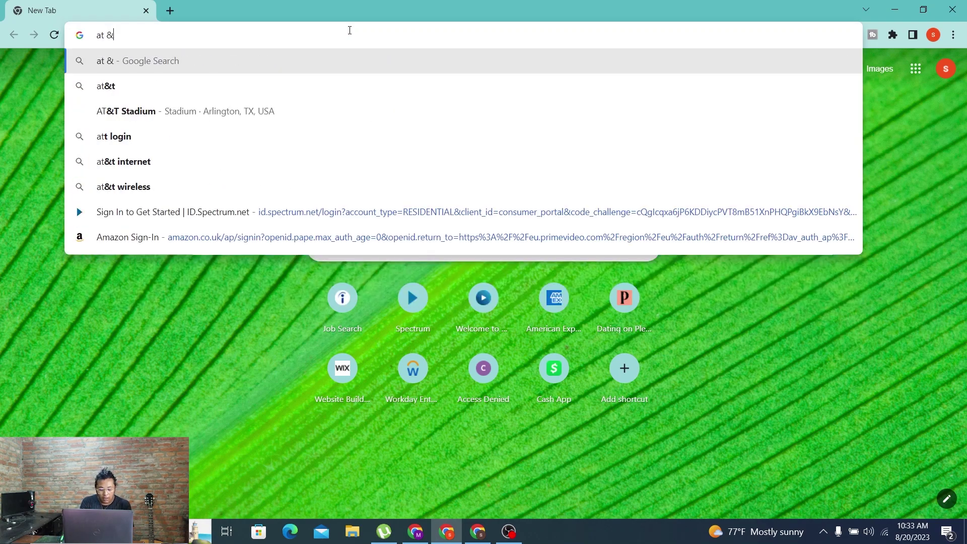
{"action": "type", "text": " t"}
{"action": "key", "text": "Return"}
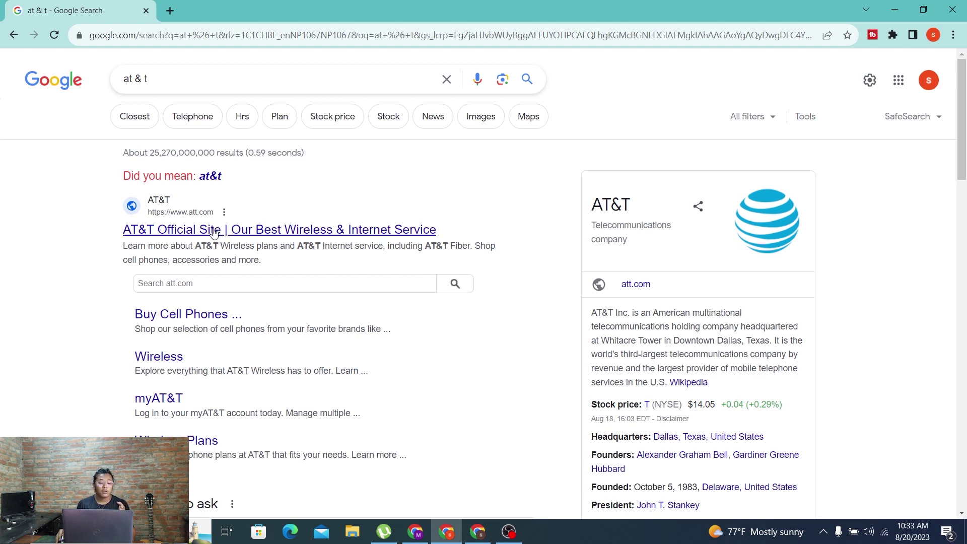
{"action": "left_click", "coordinate": [157, 233]}
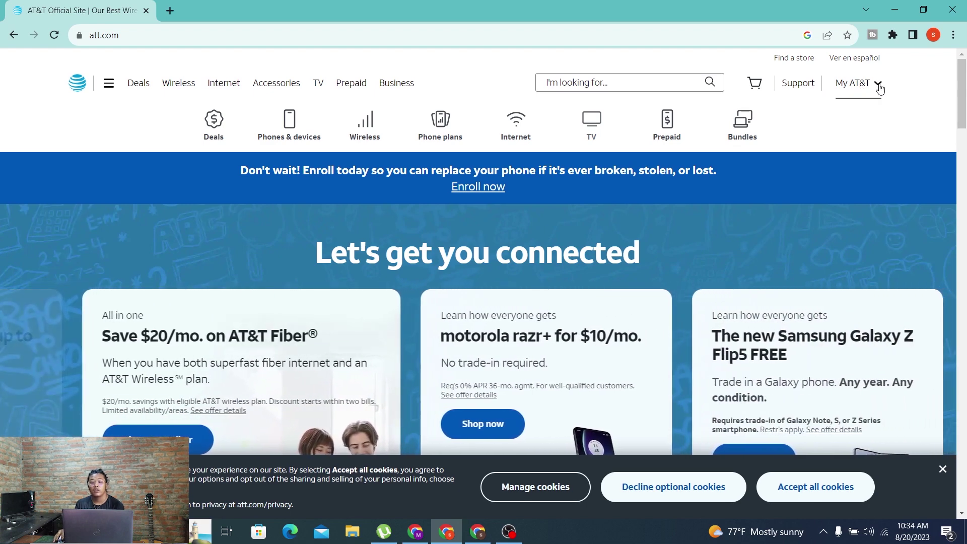
Step: Choose Sign in from the My AT&T header dropdown
{"action": "left_click", "coordinate": [877, 87]}
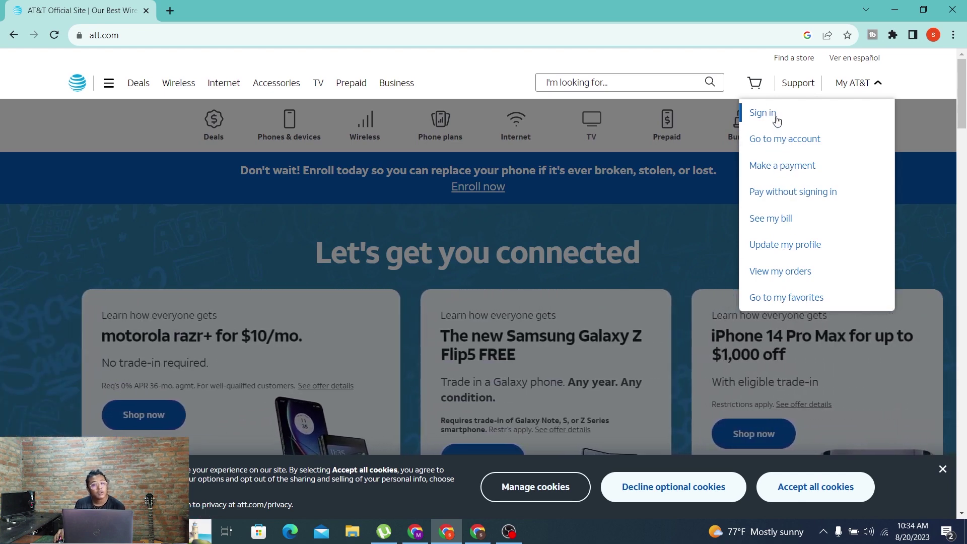
{"action": "left_click", "coordinate": [763, 113]}
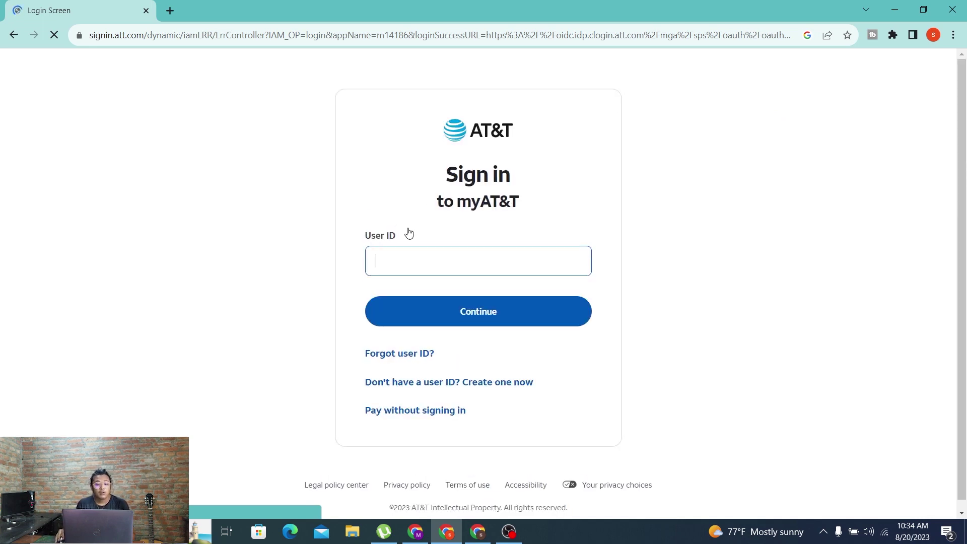
{"action": "type", "text": "m"}
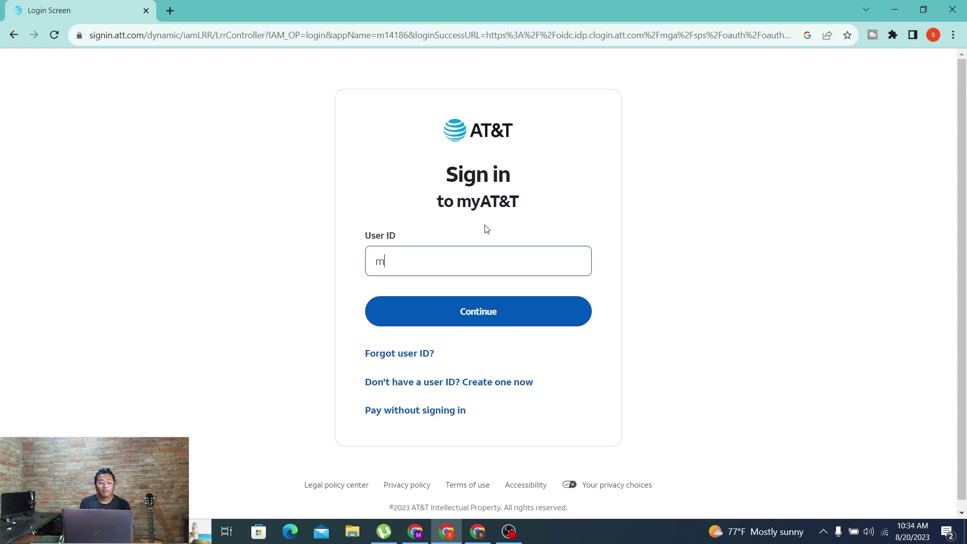
{"action": "type", "text": "suden"}
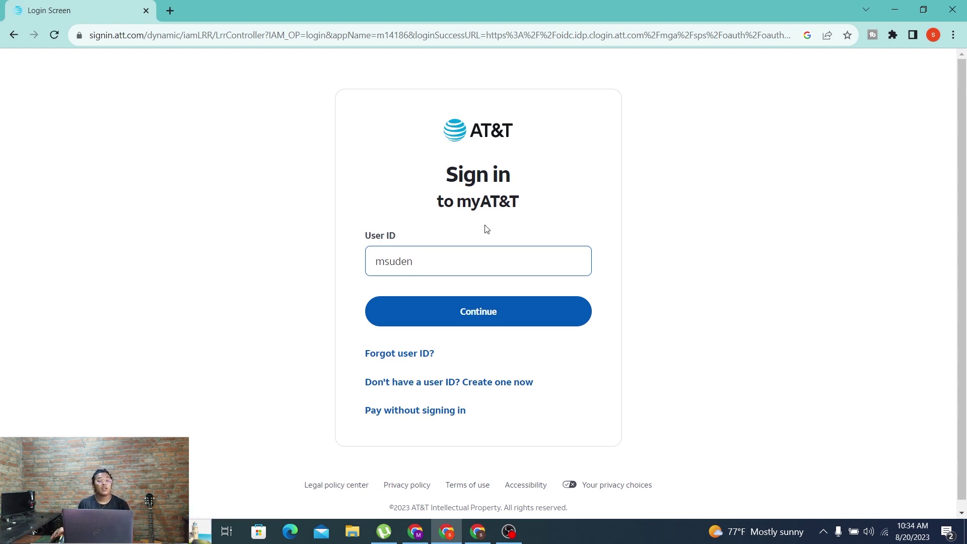
{"action": "scroll", "coordinate": [519, 263], "scroll_direction": "down", "scroll_amount": 1}
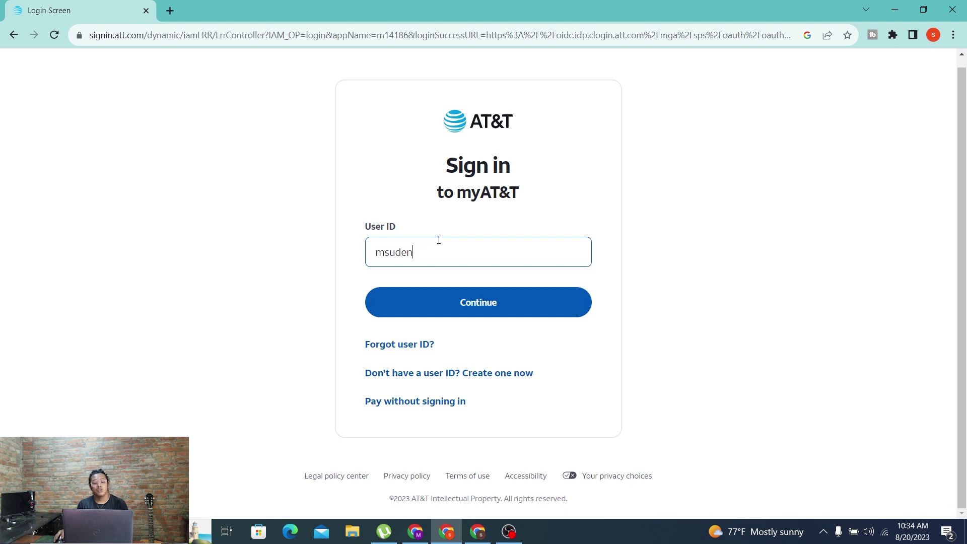
Step: Select the user ID entered in the User ID field
{"action": "double_click", "coordinate": [413, 250]}
Step: Continue past the user ID to the password step and highlight the displayed user ID
{"action": "left_click", "coordinate": [436, 312]}
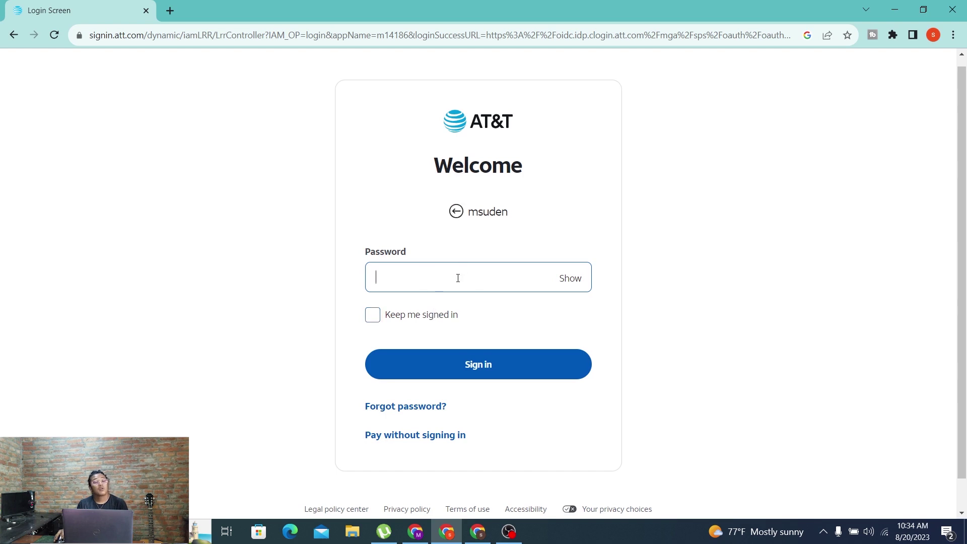
{"action": "type", "text": "••"}
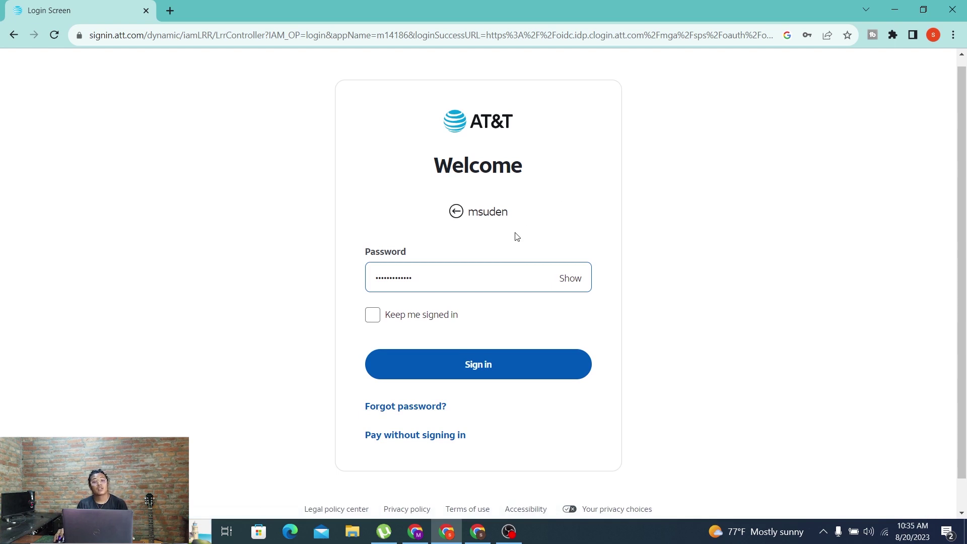
{"action": "left_click_drag", "start_coordinate": [544, 219], "coordinate": [437, 207]}
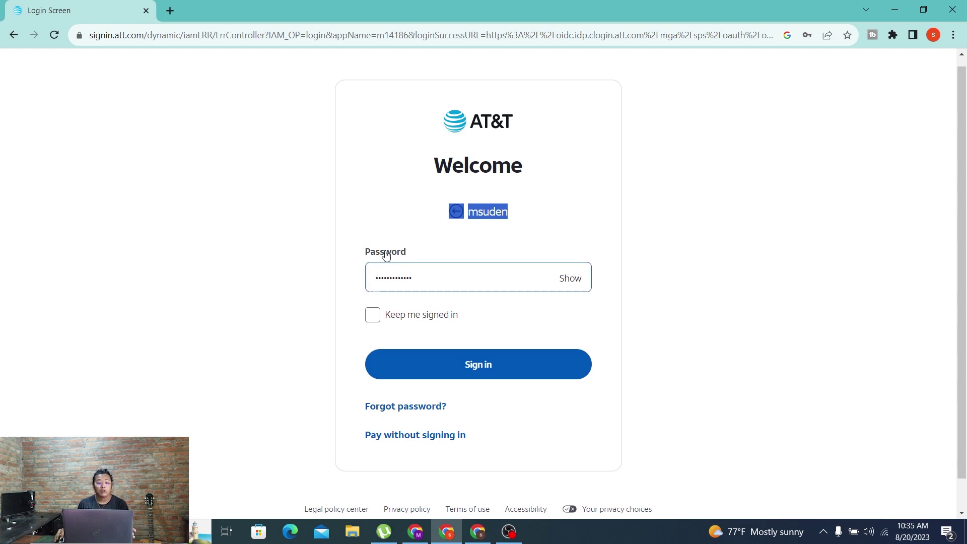
{"action": "left_click", "coordinate": [446, 276]}
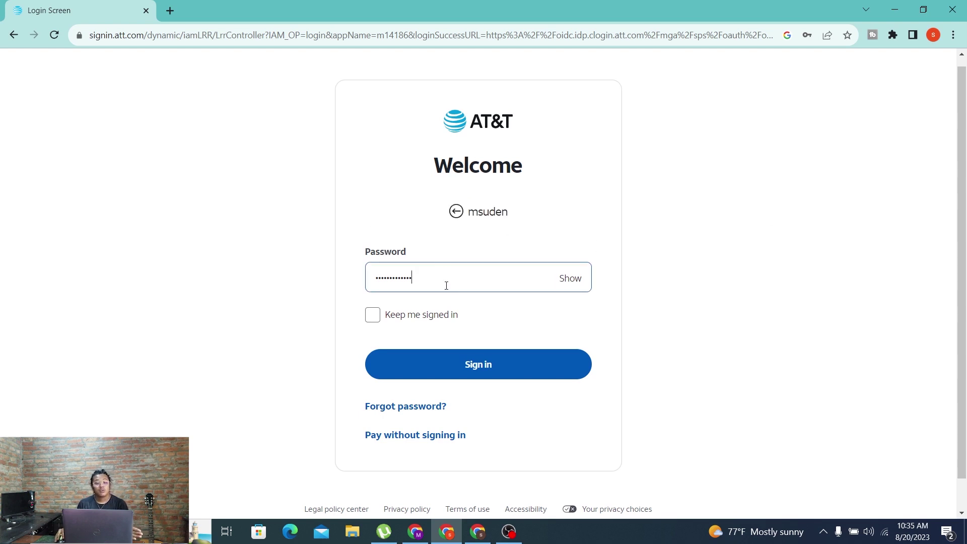